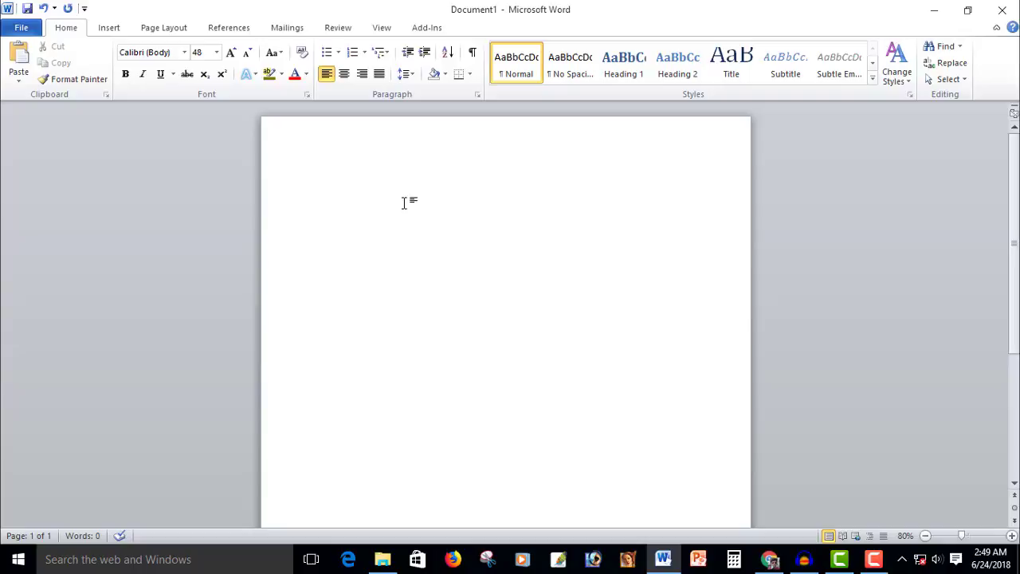
# Set the font to SutonnyMJ and type evsjv so বাংলা appears at the page start
pyautogui.write('h')
pyautogui.press('BackSpace')
pyautogui.click(185, 53)
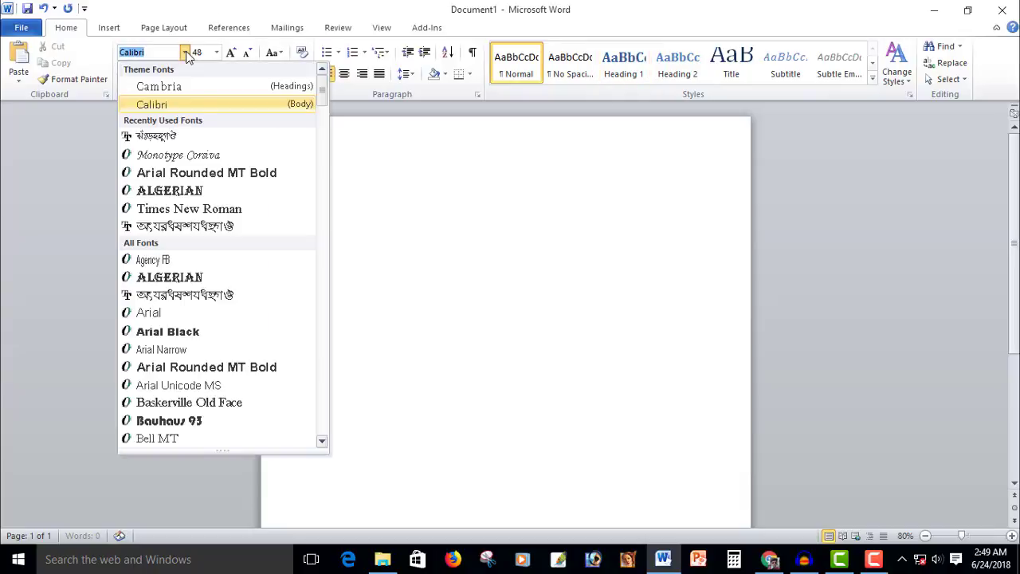
pyautogui.click(184, 136)
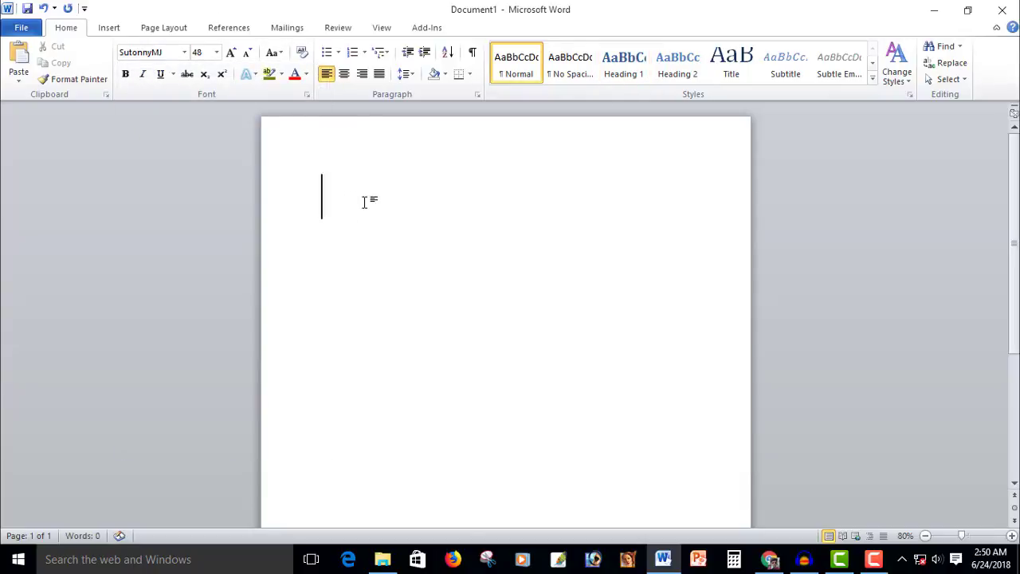
pyautogui.write('evsjv')
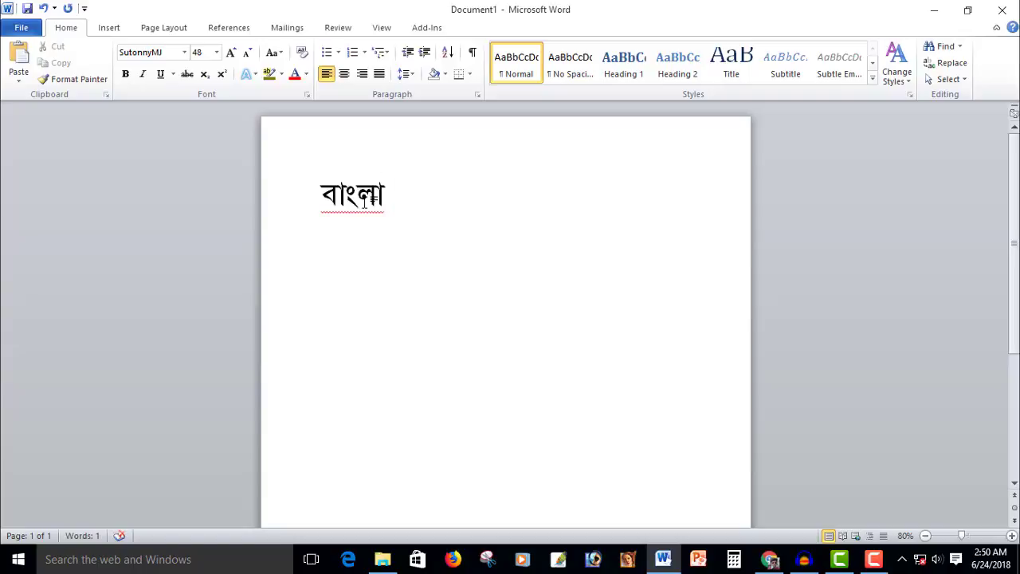
# Switch the font to Times New Roman and type 'English' after বাংলা
pyautogui.click(184, 51)
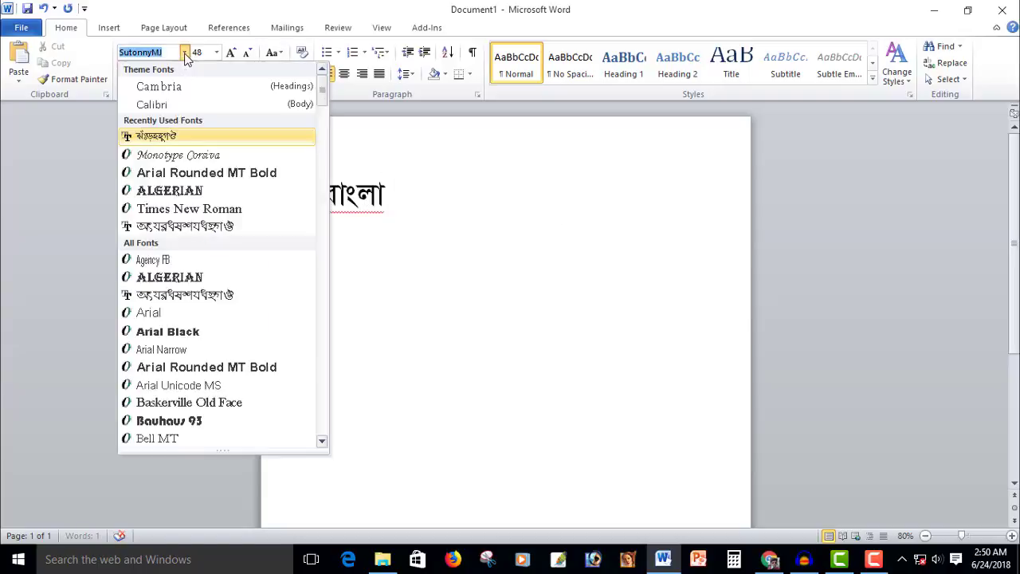
pyautogui.click(188, 208)
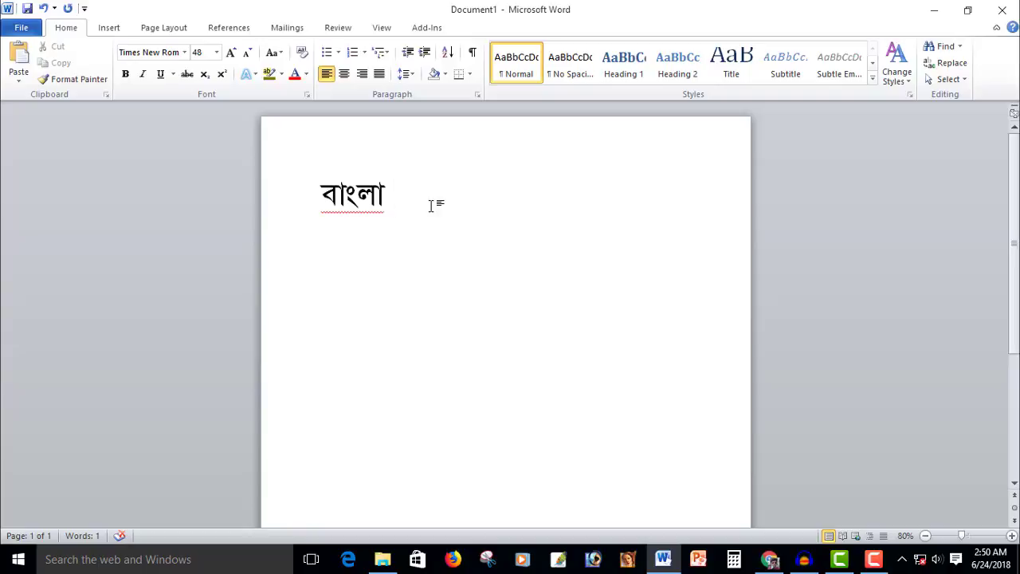
pyautogui.write('En')
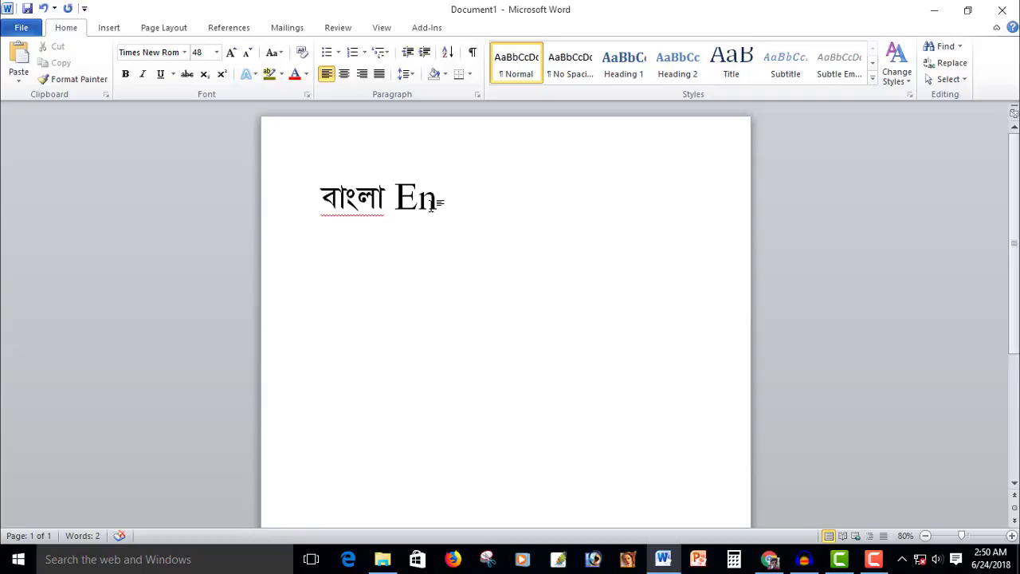
pyautogui.write('glish')
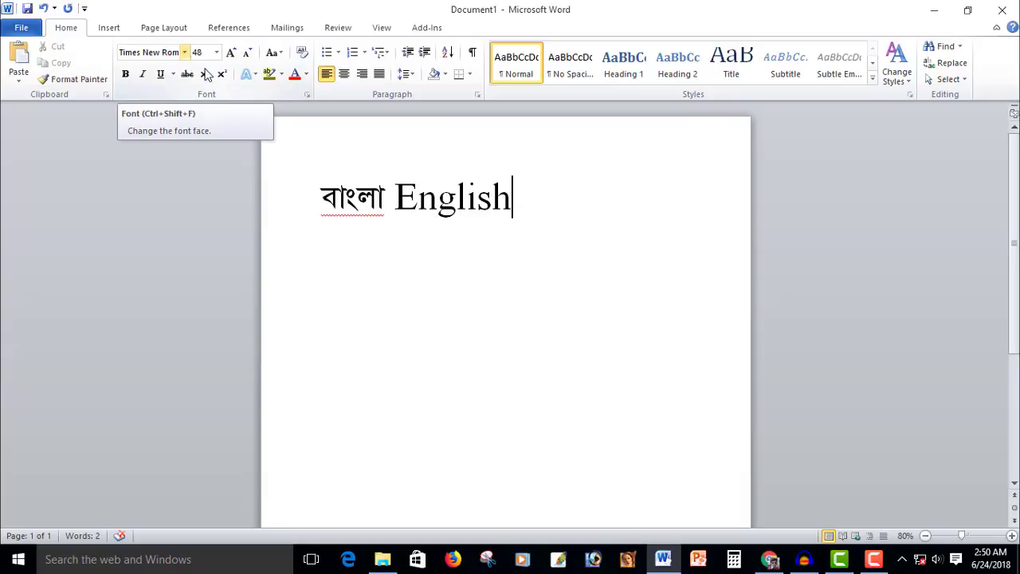
# Put the insertion point at points within 'English' to check its font, ending after the word
pyautogui.click(430, 205)
pyautogui.click(480, 203)
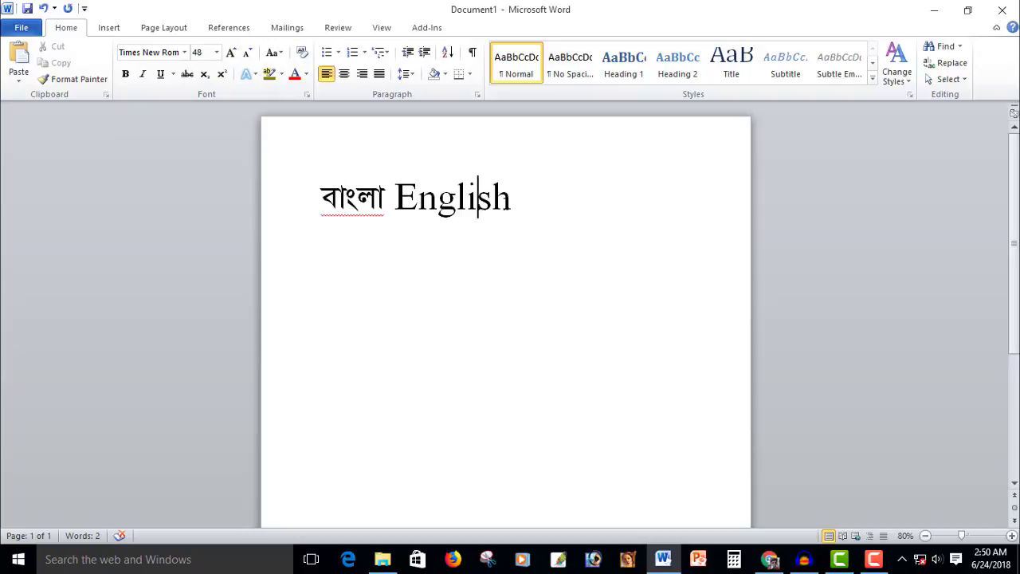
pyautogui.click(514, 203)
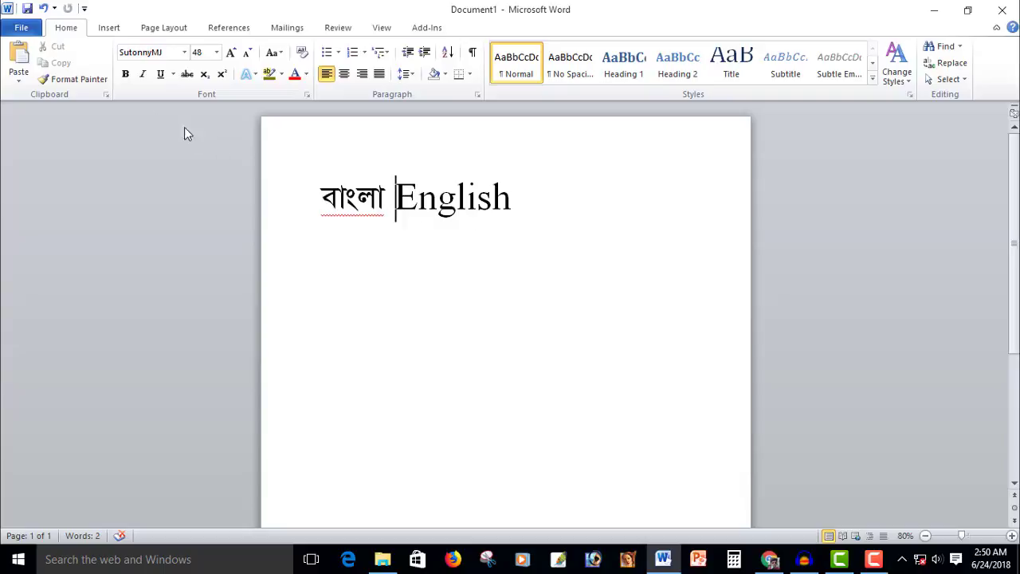
# Go through File > Options > Customize Ribbon to the keyboard shortcuts Customize dialog
pyautogui.click(25, 30)
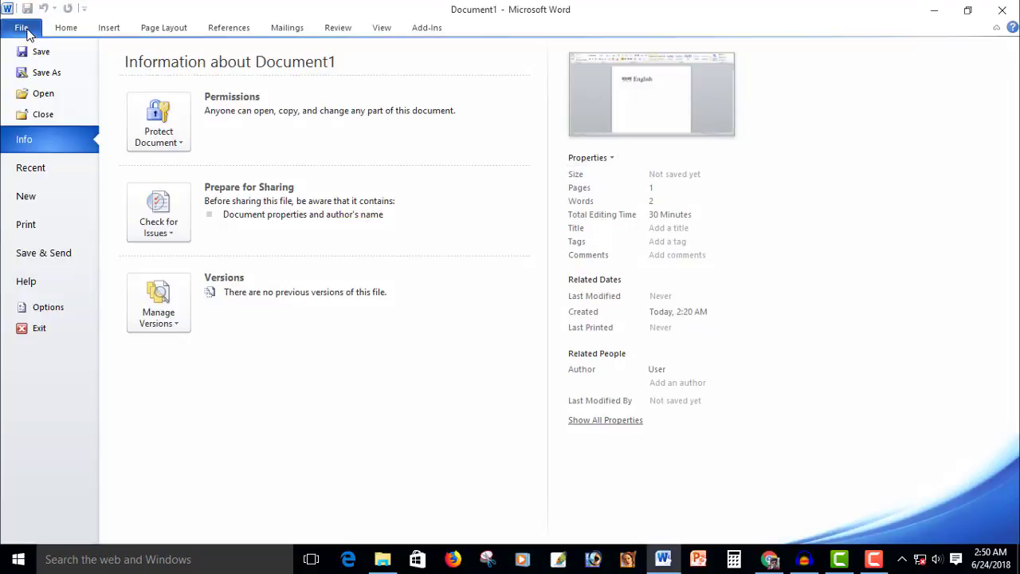
pyautogui.click(51, 310)
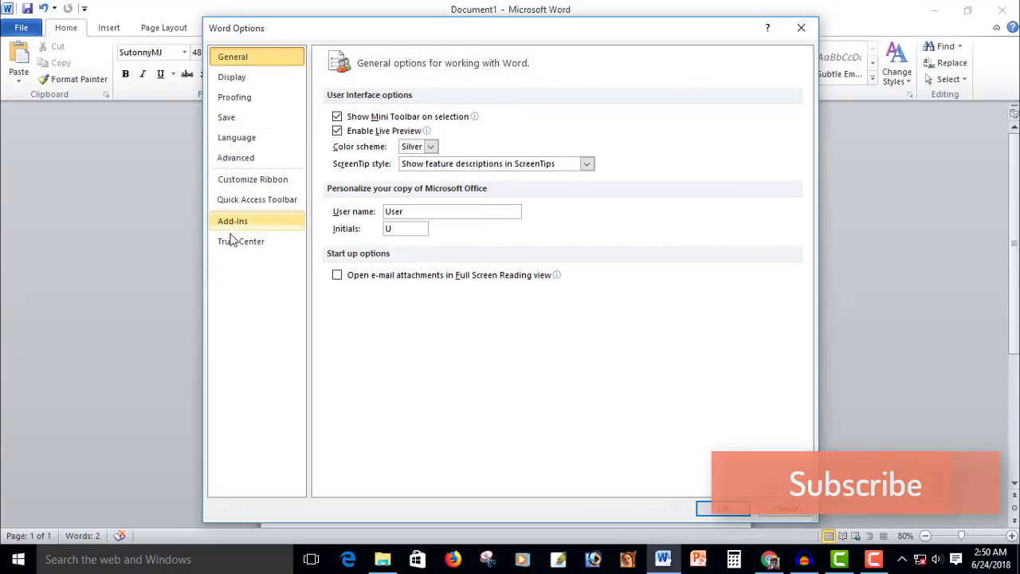
pyautogui.click(273, 179)
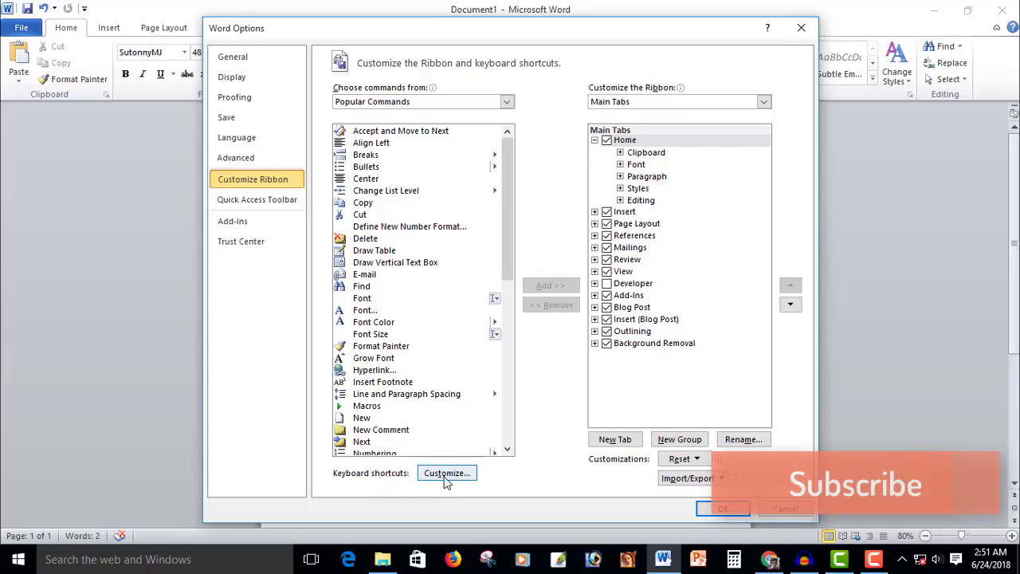
pyautogui.click(446, 474)
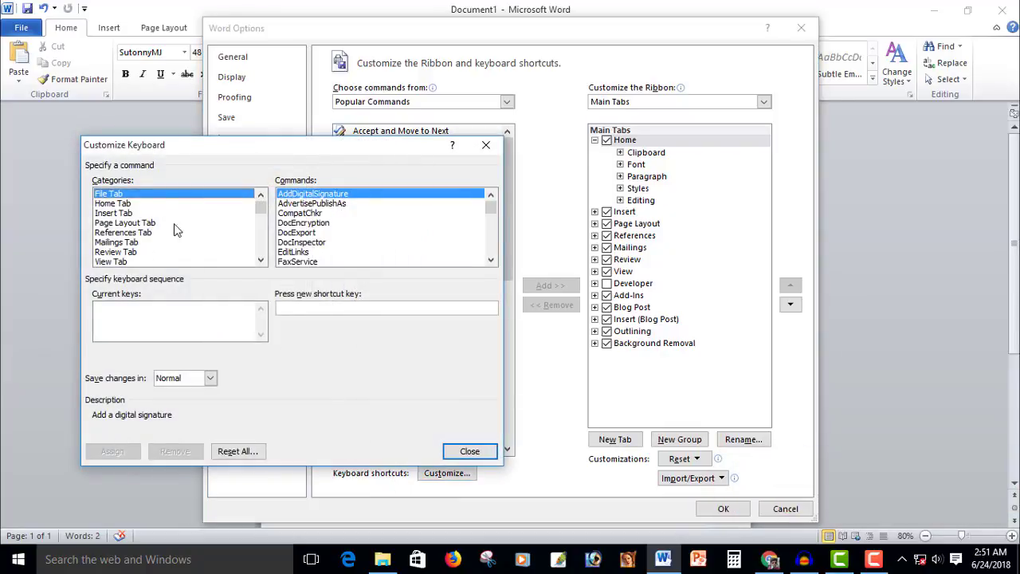
# Scroll down the Categories list in Customize Keyboard to reach the Fonts category
pyautogui.click(261, 260)
pyautogui.click(261, 261)
pyautogui.click(261, 260)
pyautogui.click(261, 260)
pyautogui.click(260, 261)
pyautogui.click(260, 260)
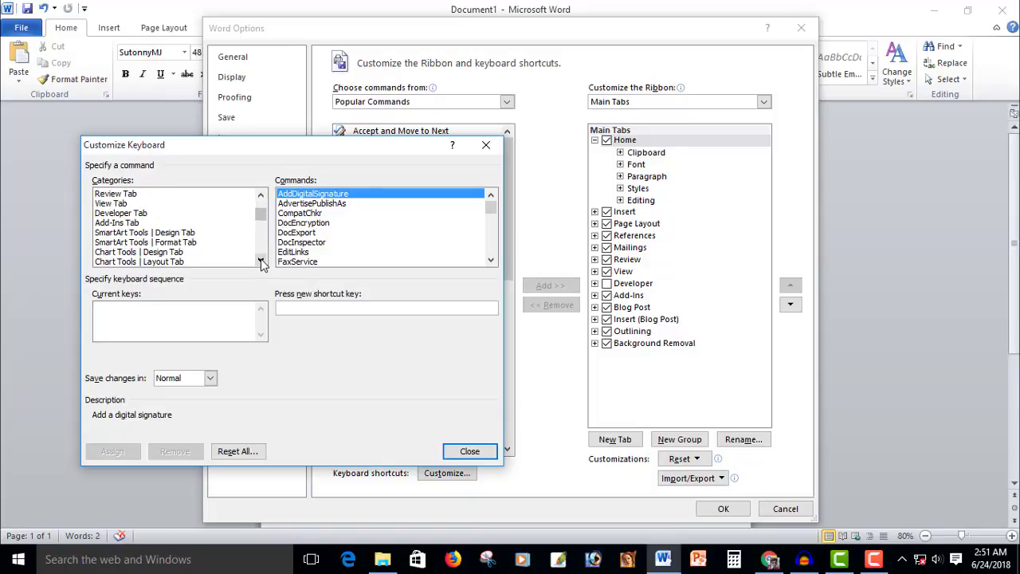
pyautogui.click(260, 261)
pyautogui.click(260, 260)
pyautogui.click(261, 261)
pyautogui.click(261, 260)
pyautogui.click(261, 260)
pyautogui.click(261, 261)
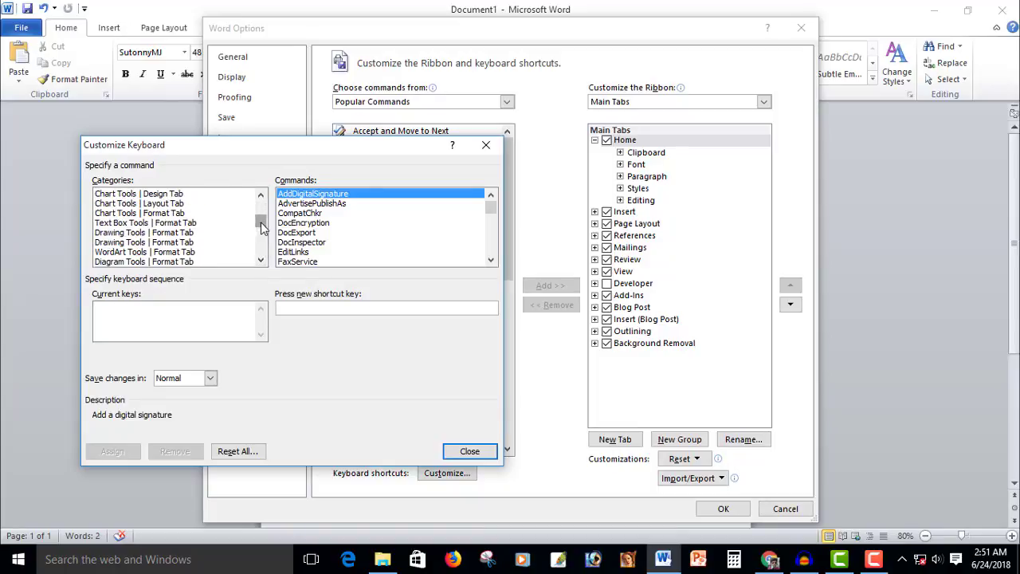
pyautogui.moveTo(262, 223); pyautogui.dragTo(274, 252)
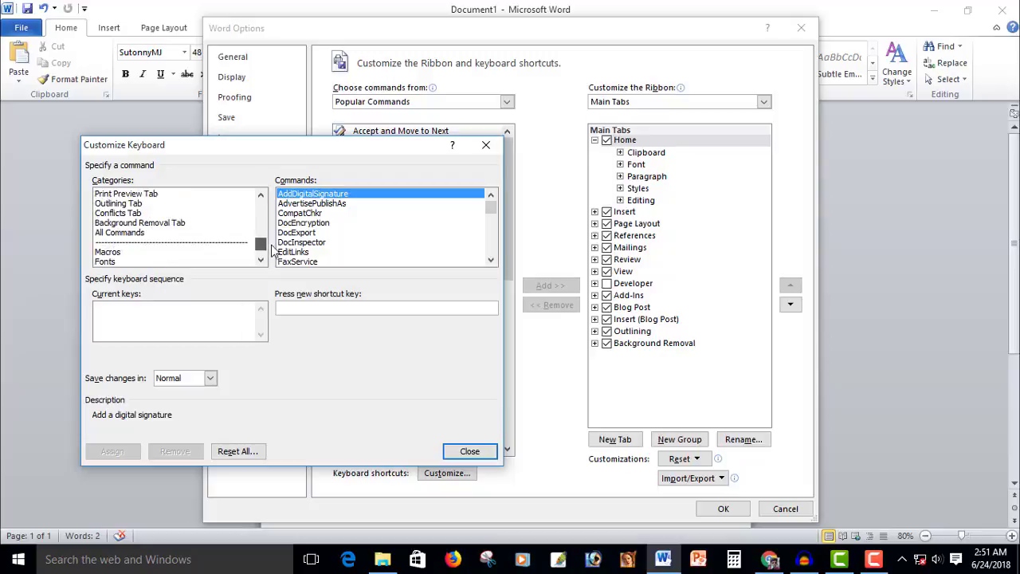
# Select the Fonts category and pick SutonnyMJ from the Fonts list
pyautogui.click(117, 232)
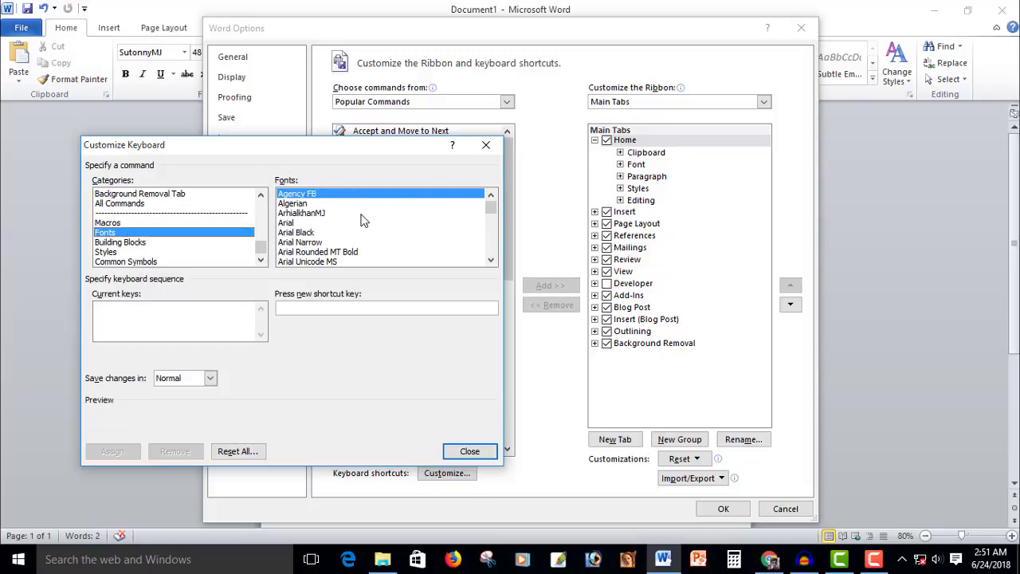
pyautogui.click(491, 259)
pyautogui.moveTo(490, 205); pyautogui.dragTo(490, 241)
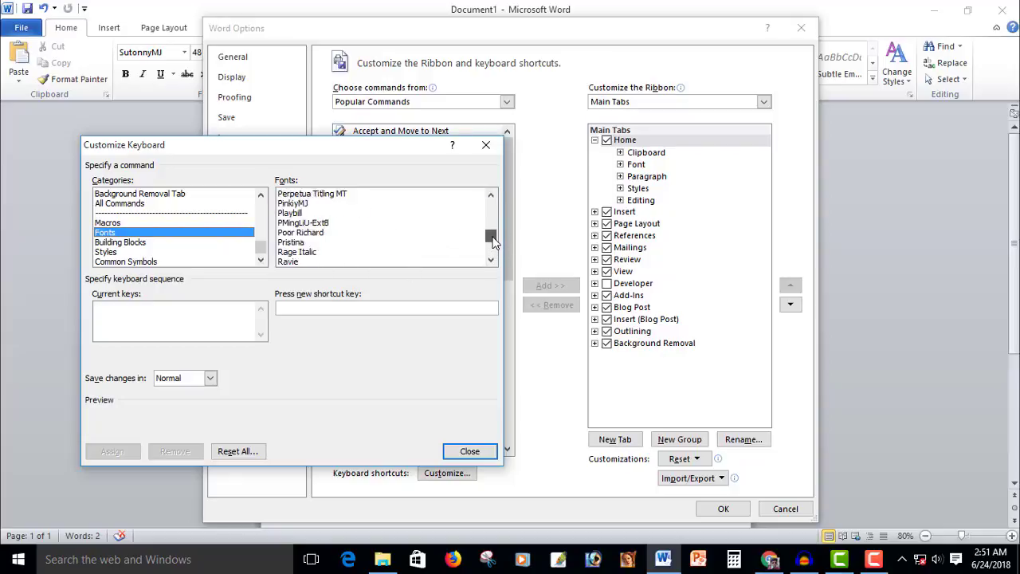
pyautogui.click(311, 253)
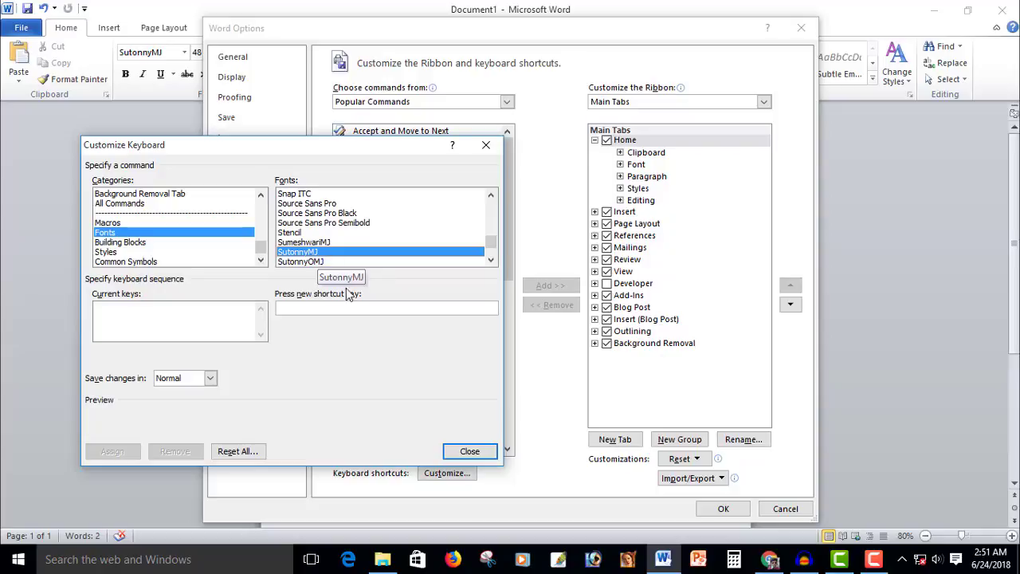
# Assign the shortcut Ctrl+9 to the SutonnyMJ font
pyautogui.click(312, 310)
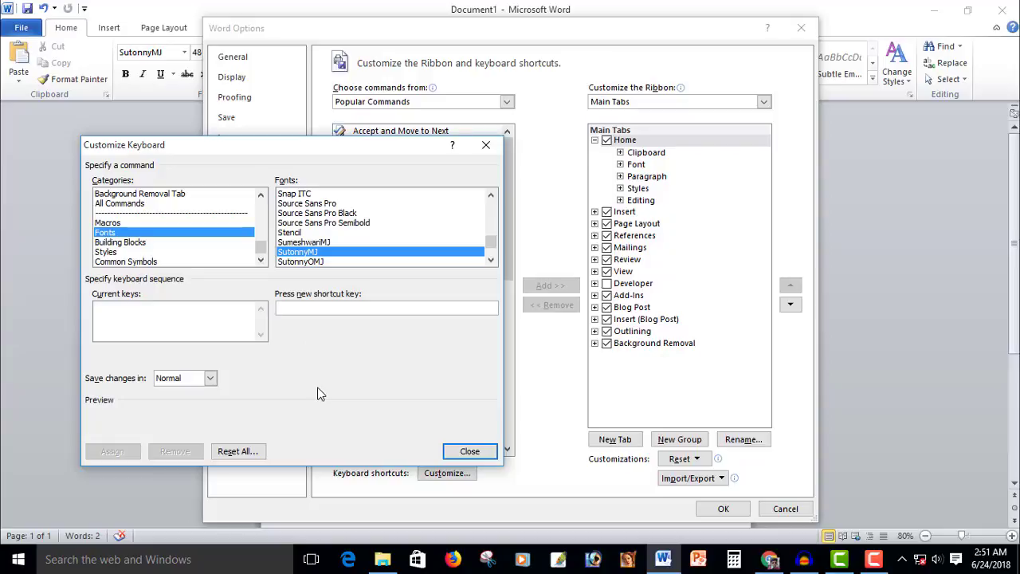
pyautogui.hotkey('ctrl', '9')
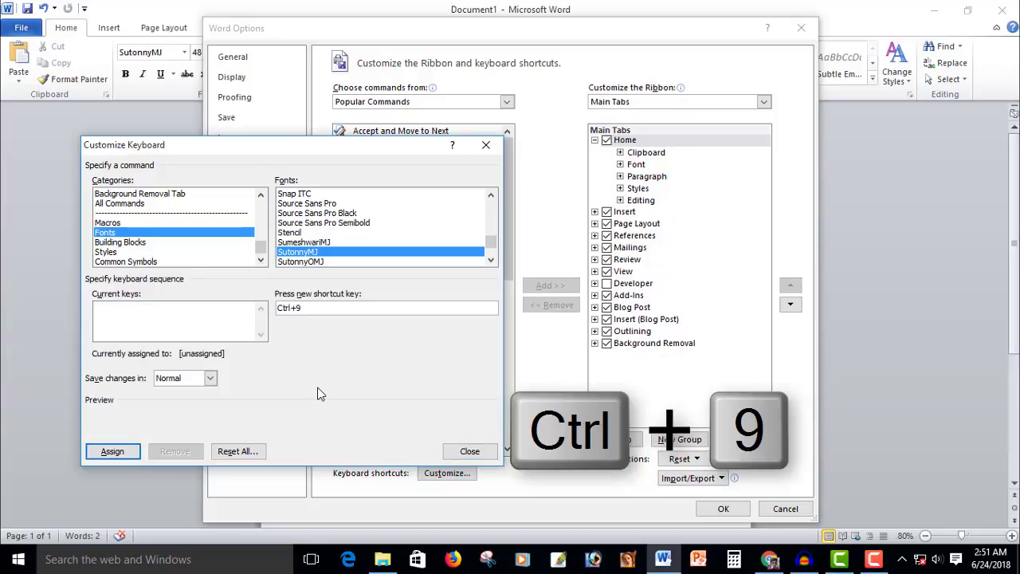
pyautogui.click(112, 452)
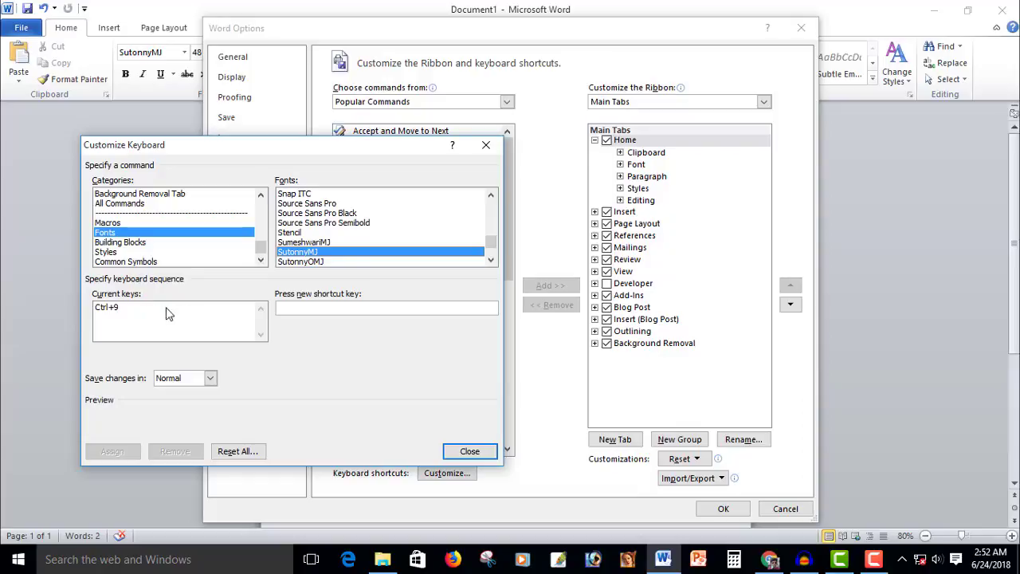
# Select Times New Roman, assign it Ctrl+8, and close Customize Keyboard
pyautogui.moveTo(490, 243); pyautogui.dragTo(498, 207)
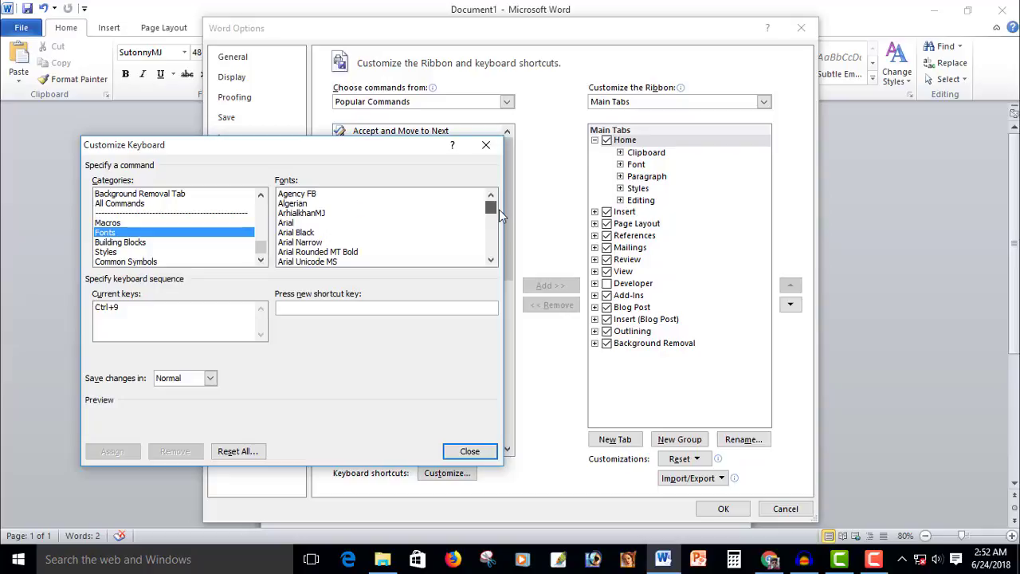
pyautogui.scroll(-15, 359, 227)
pyautogui.click(335, 194)
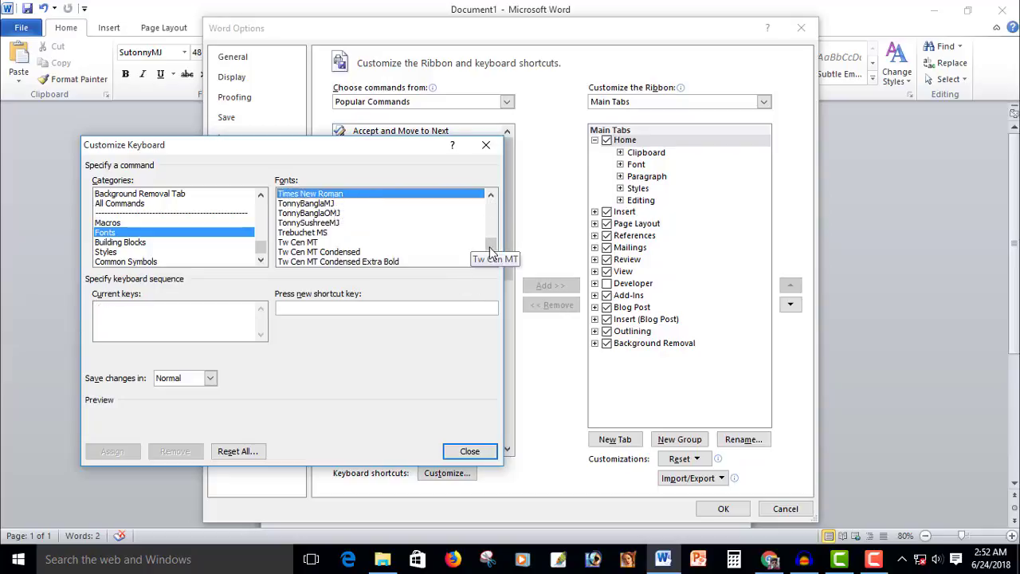
pyautogui.click(491, 194)
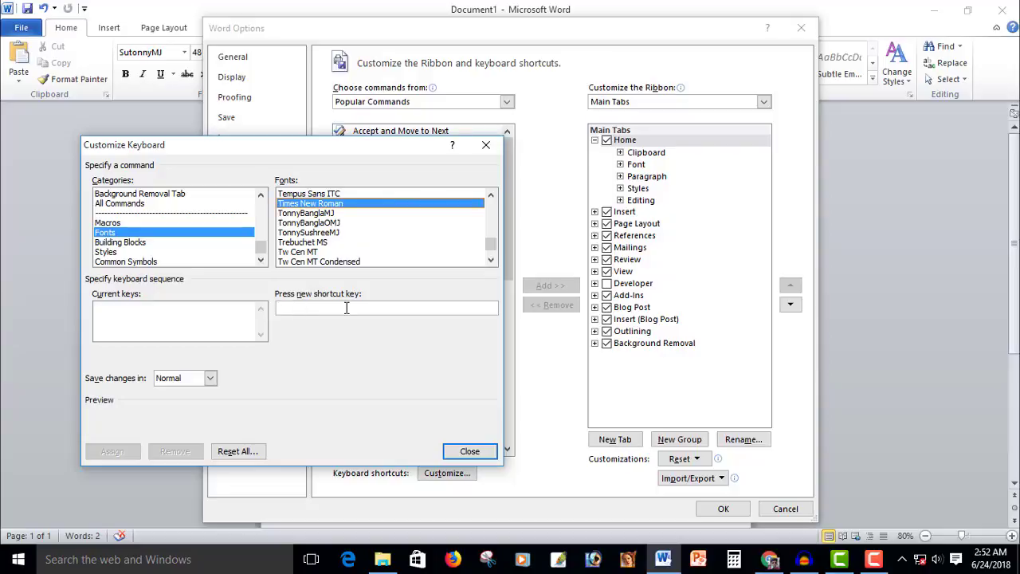
pyautogui.hotkey('ctrl', '8')
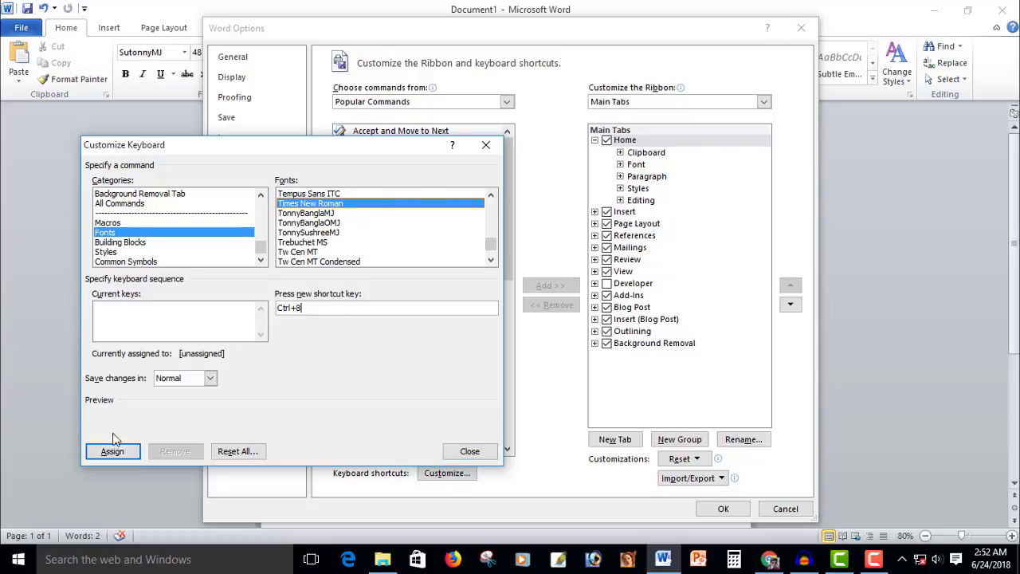
pyautogui.click(118, 454)
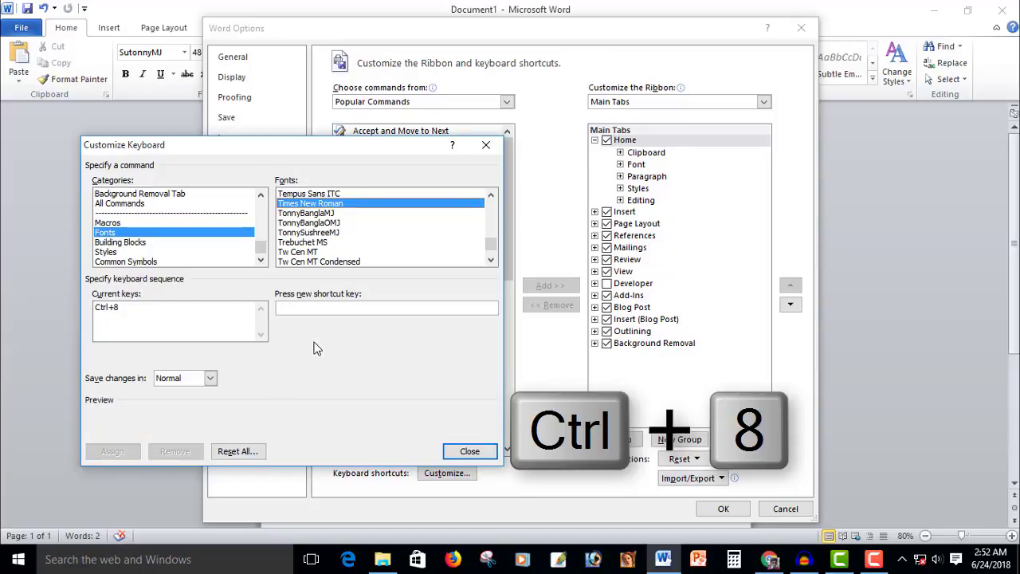
pyautogui.click(470, 451)
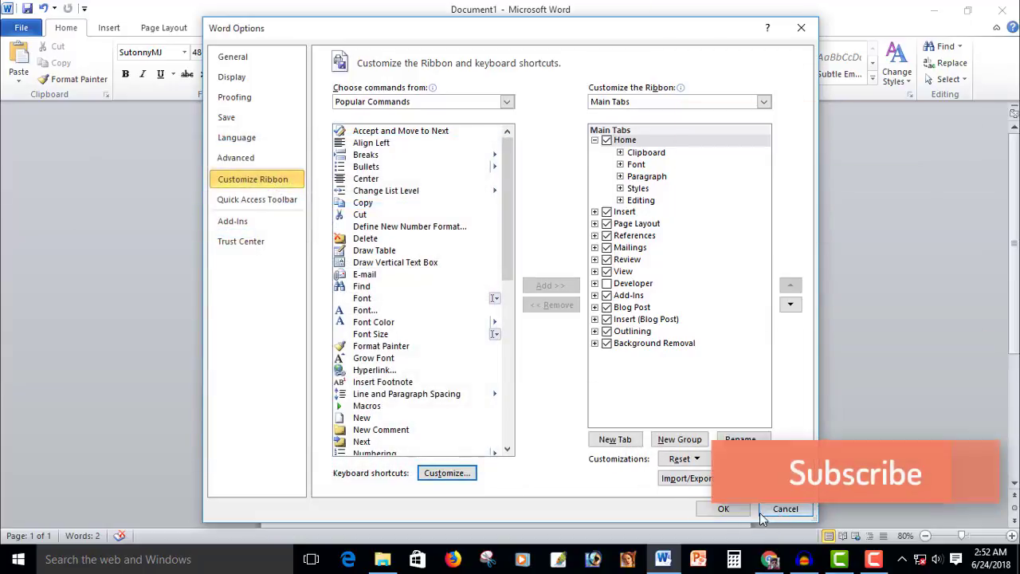
# Close Word Options with OK and start a new line below the first
pyautogui.click(736, 509)
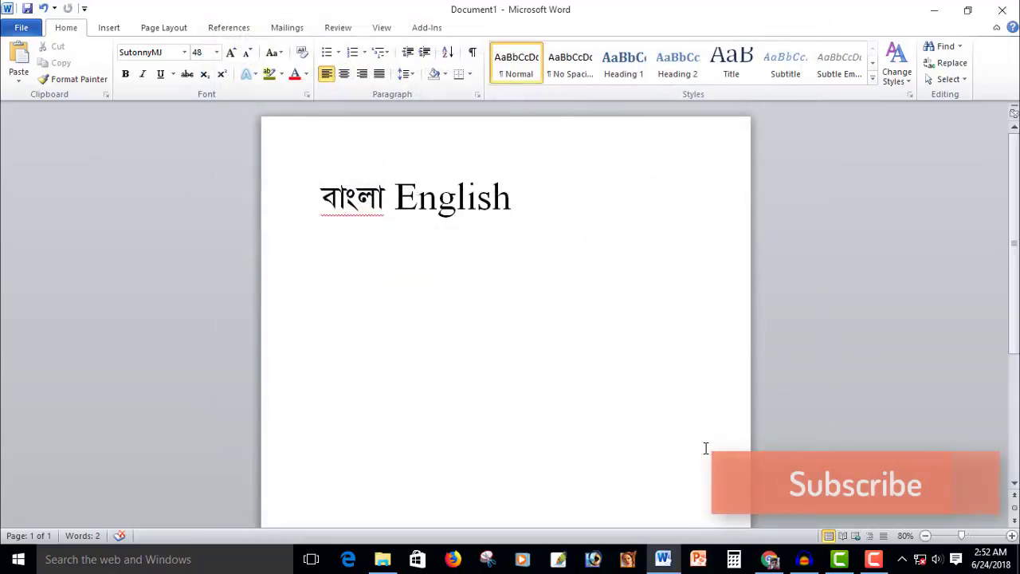
pyautogui.click(551, 214)
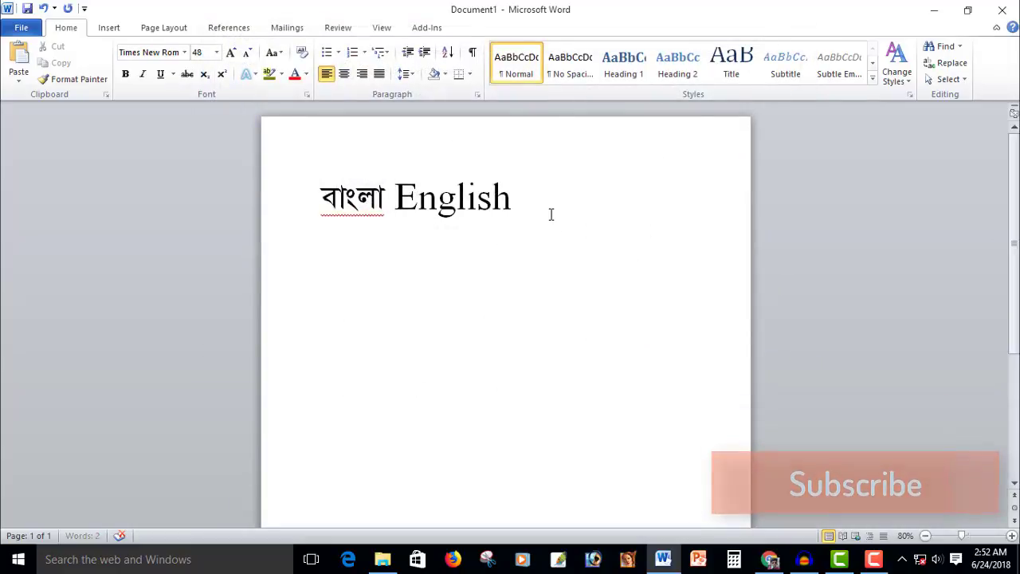
pyautogui.press('Return')
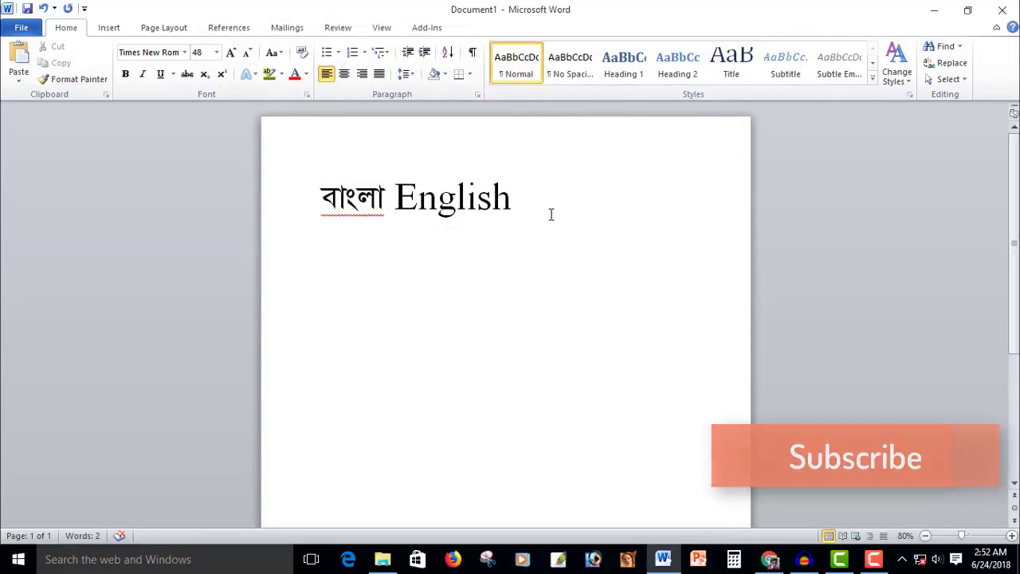
pyautogui.write('hf')
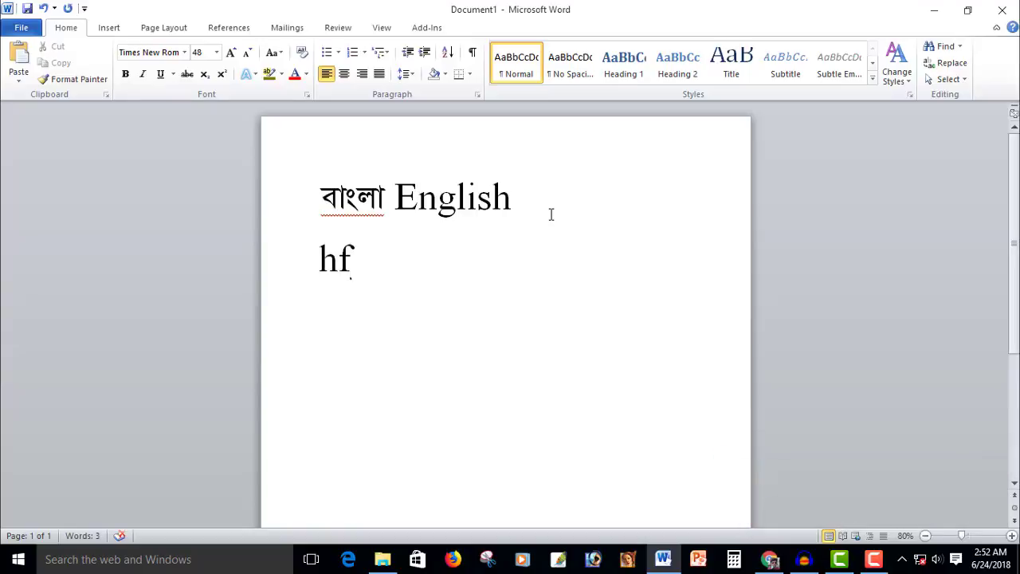
pyautogui.write('jf')
pyautogui.press('BackSpace')
pyautogui.press('BackSpace')
pyautogui.press('BackSpace')
pyautogui.press('BackSpace')
# Type বাংলা in SutonnyMJ via Ctrl+9, then English in Times New Roman via Ctrl+8
pyautogui.hotkey('ctrl', '9')
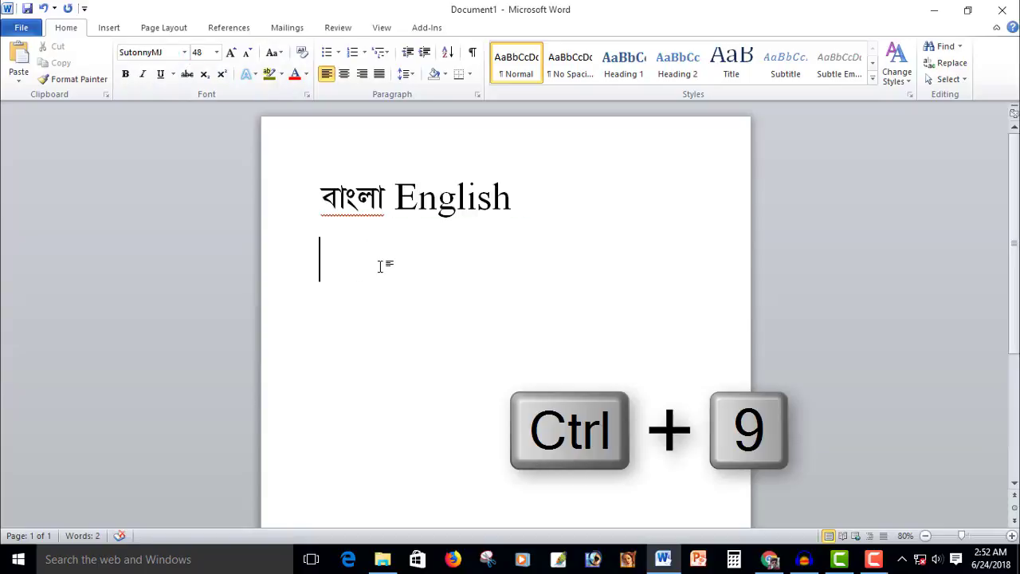
pyautogui.write('evsj')
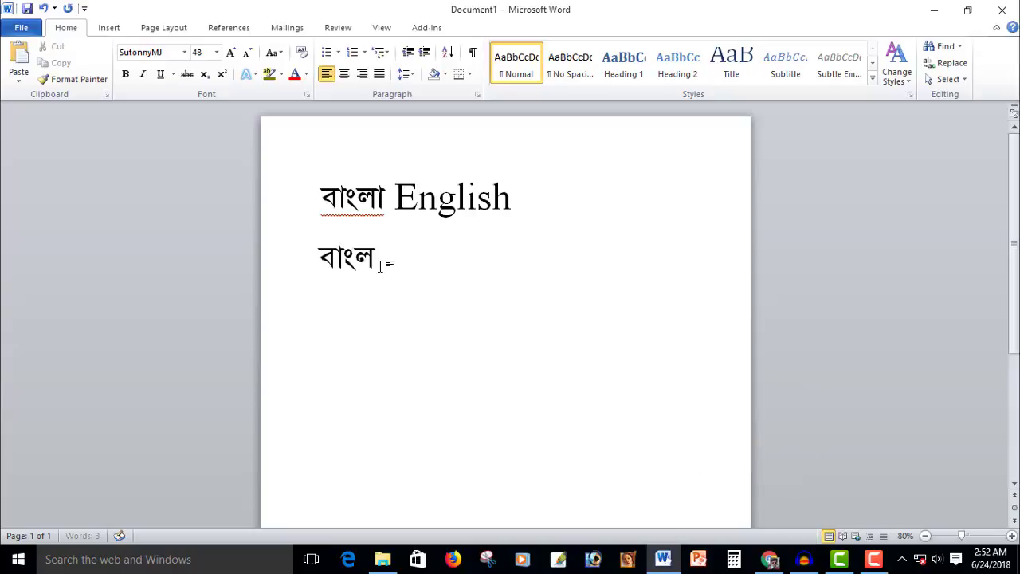
pyautogui.write('v')
pyautogui.hotkey('ctrl', '8')
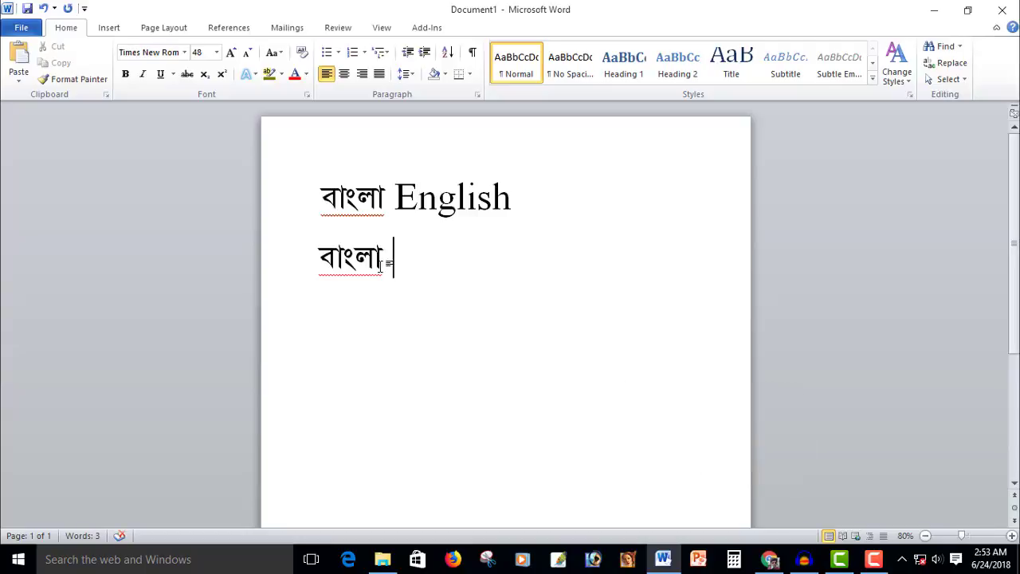
pyautogui.write('English')
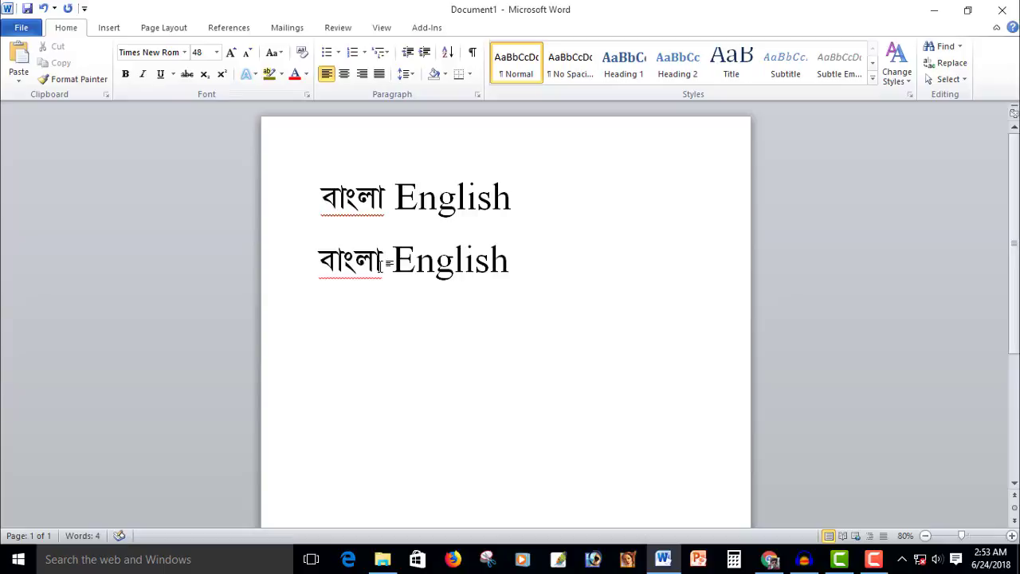